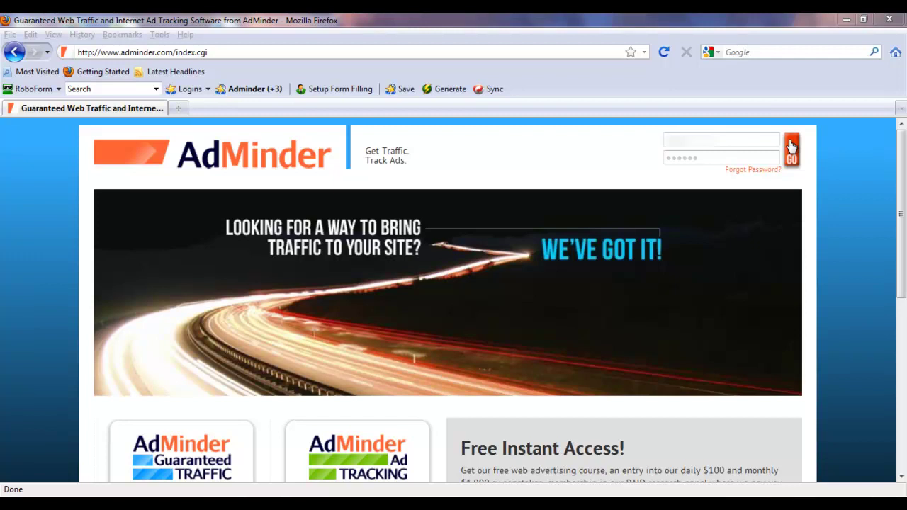
# Enter the account credentials at the top right of the AdMinder home page and log in with GO.
pyautogui.click(791, 146)
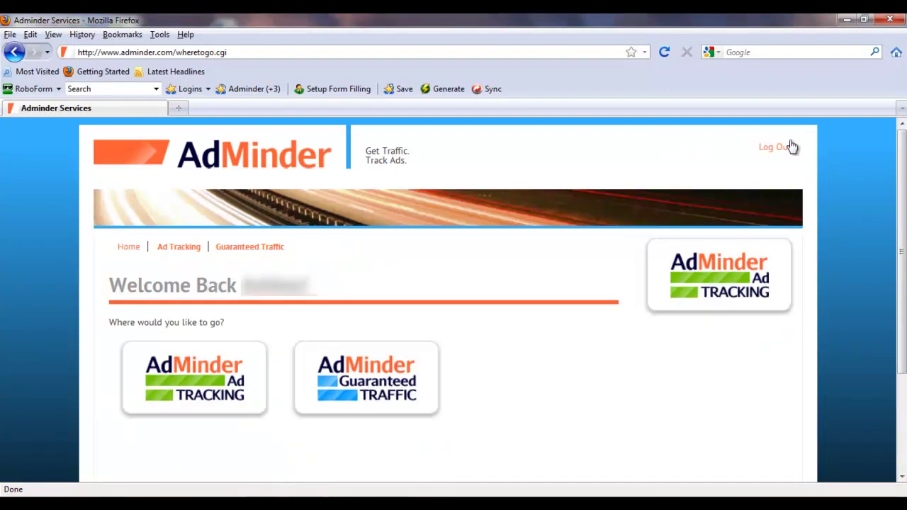
# Choose Ad Tracking, then start a new ad code from the control panel.
pyautogui.click(214, 366)
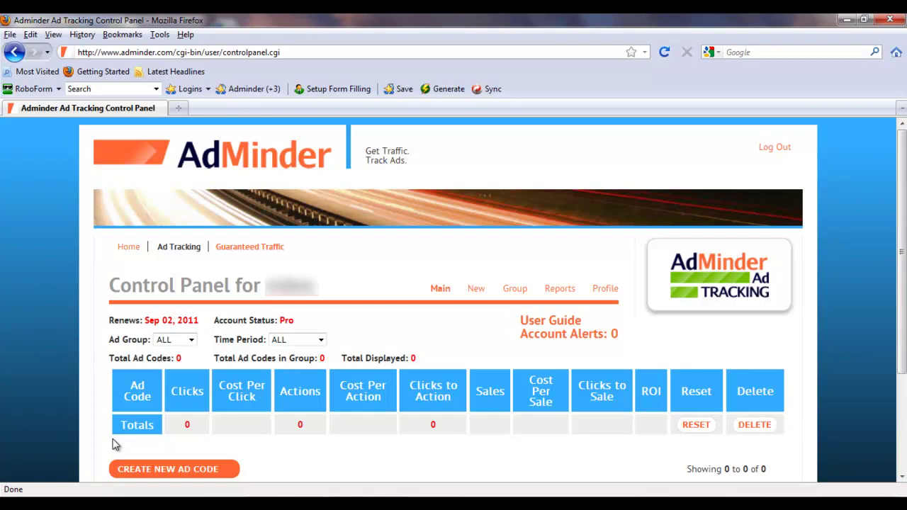
pyautogui.click(150, 469)
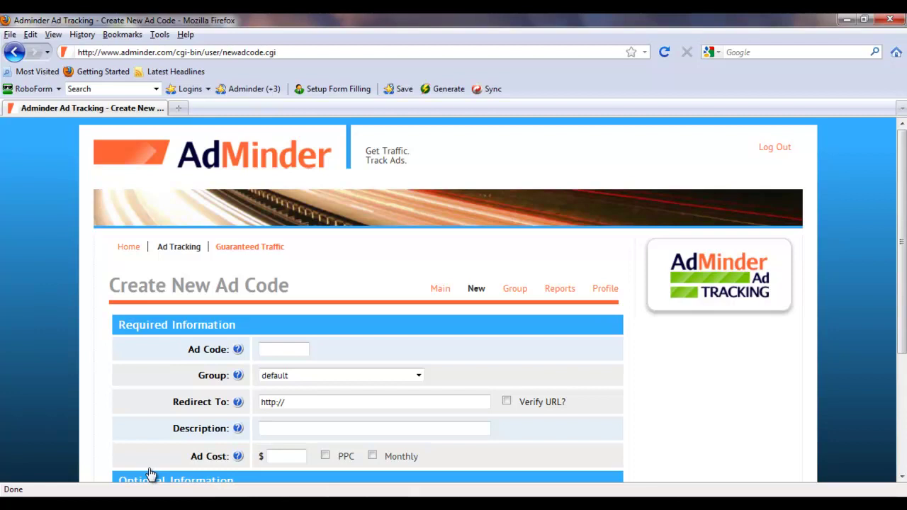
pyautogui.click(271, 347)
pyautogui.click(269, 348)
pyautogui.write('ts0811')
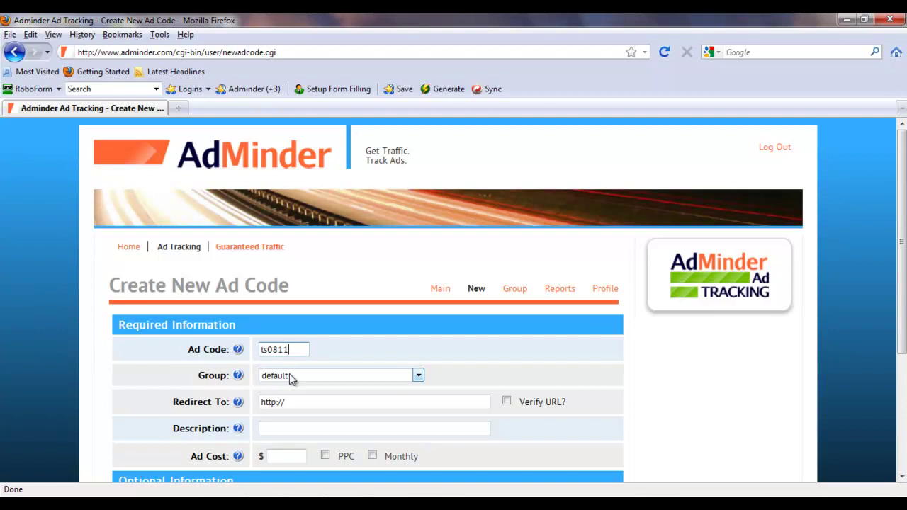
pyautogui.press('Tab')
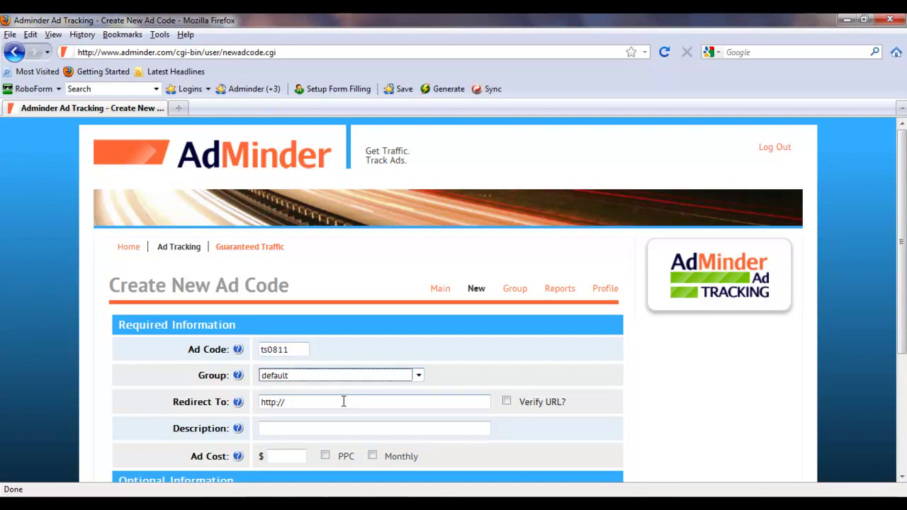
pyautogui.click(342, 402)
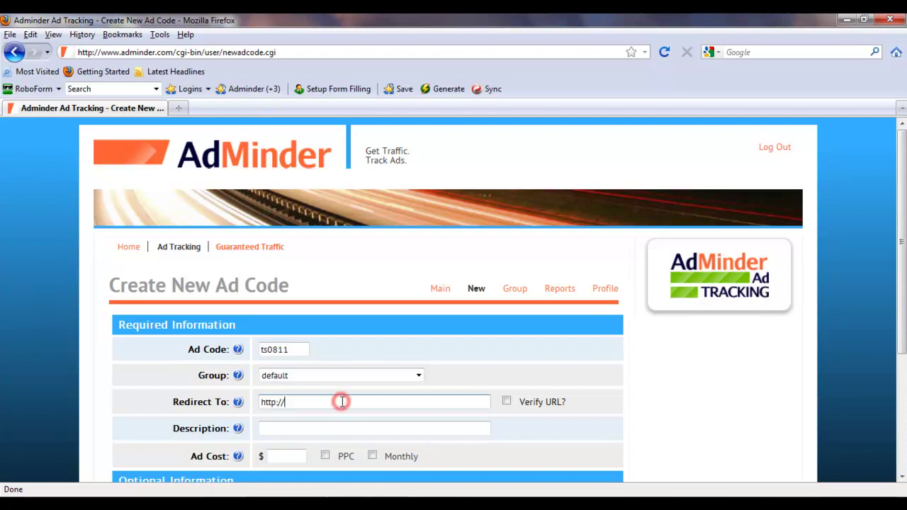
pyautogui.write('www.adminder.com')
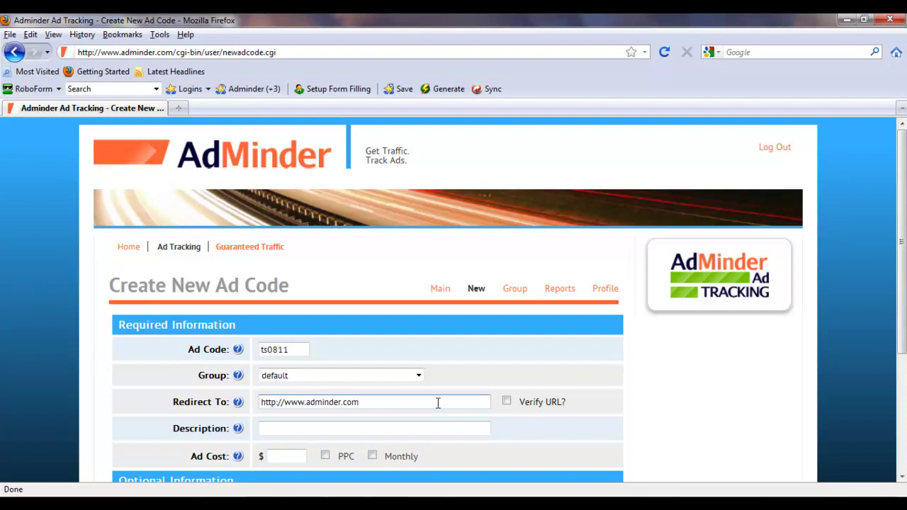
# Enable Verify URL, describe the ad as 'ts banner ads aug 2011', and set ad cost to 40.00.
pyautogui.click(506, 401)
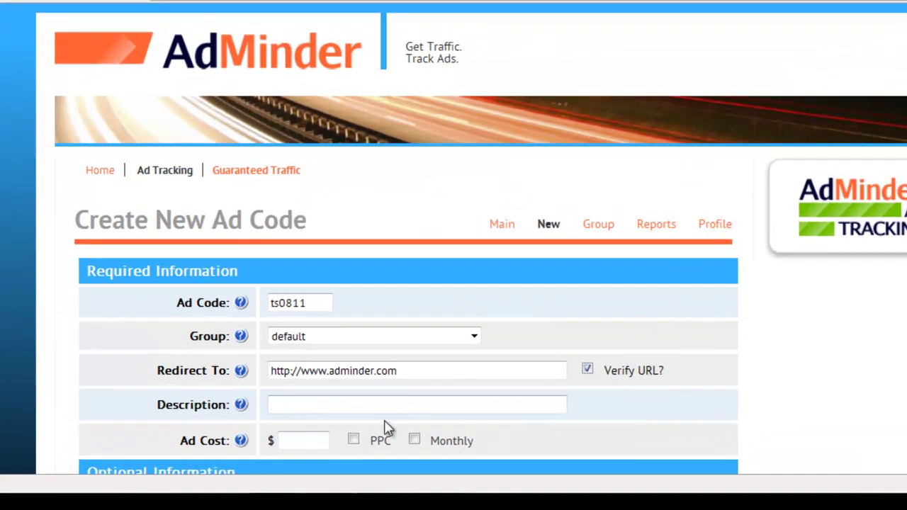
pyautogui.click(306, 432)
pyautogui.click(322, 407)
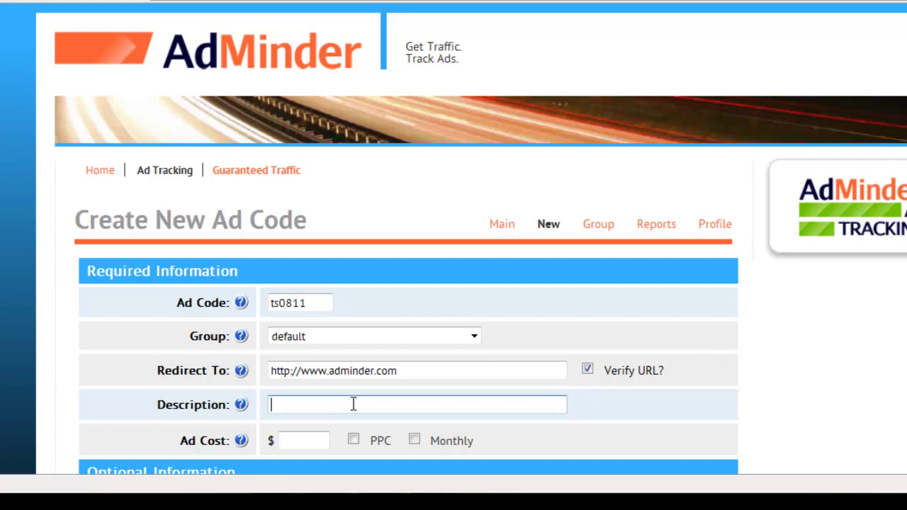
pyautogui.write('ts banner ads aug 2011')
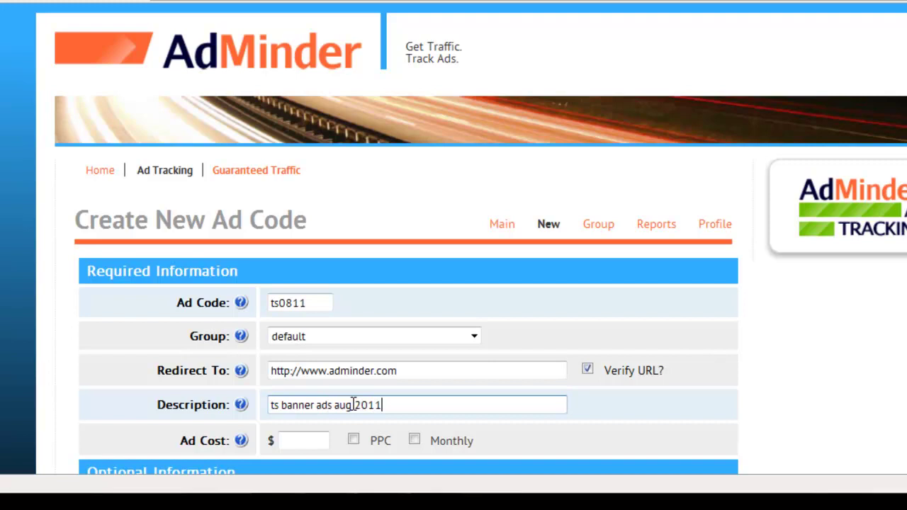
pyautogui.scroll(-1, 375, 356)
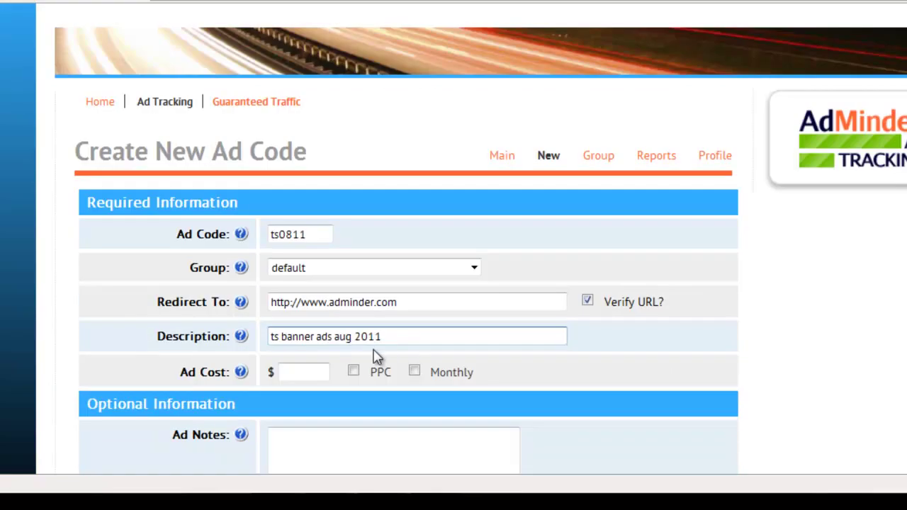
pyautogui.click(306, 372)
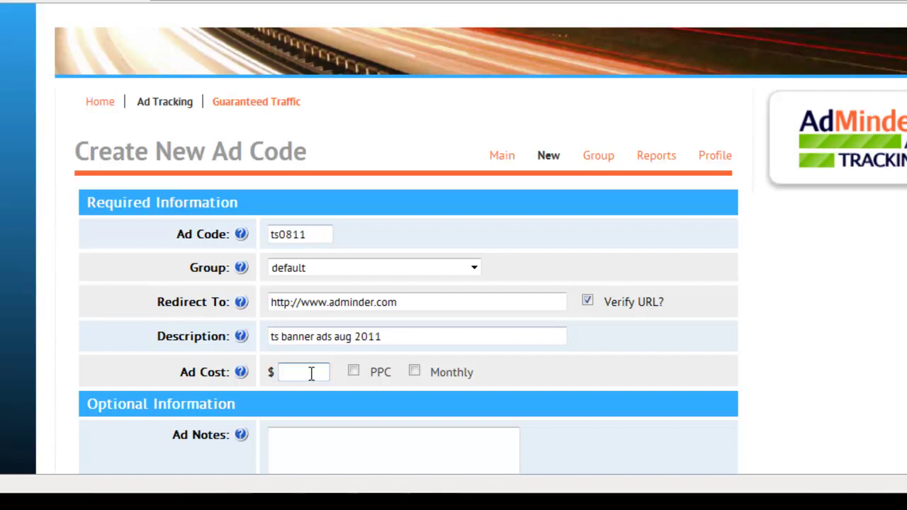
pyautogui.write('40.00')
# Submit the form to create ad code ts0811.
pyautogui.scroll(-1, 311, 374)
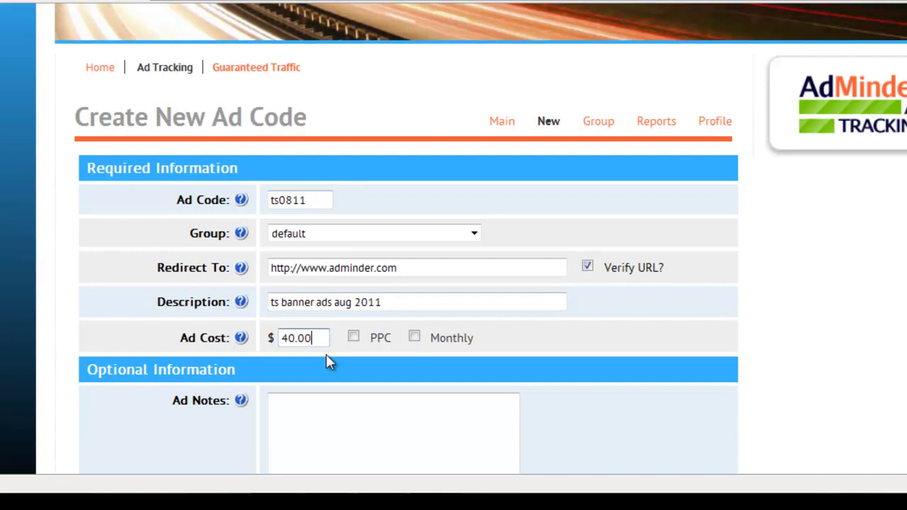
pyautogui.click(329, 420)
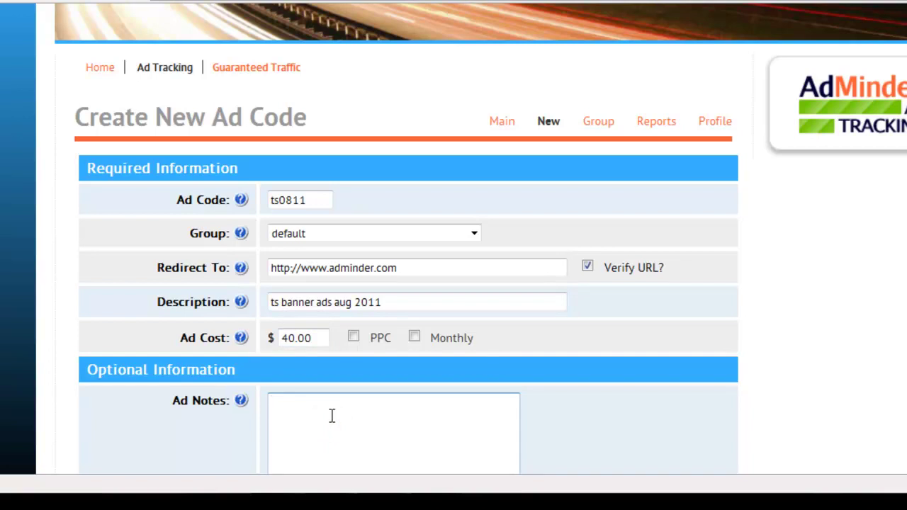
pyautogui.scroll(-1, 332, 416)
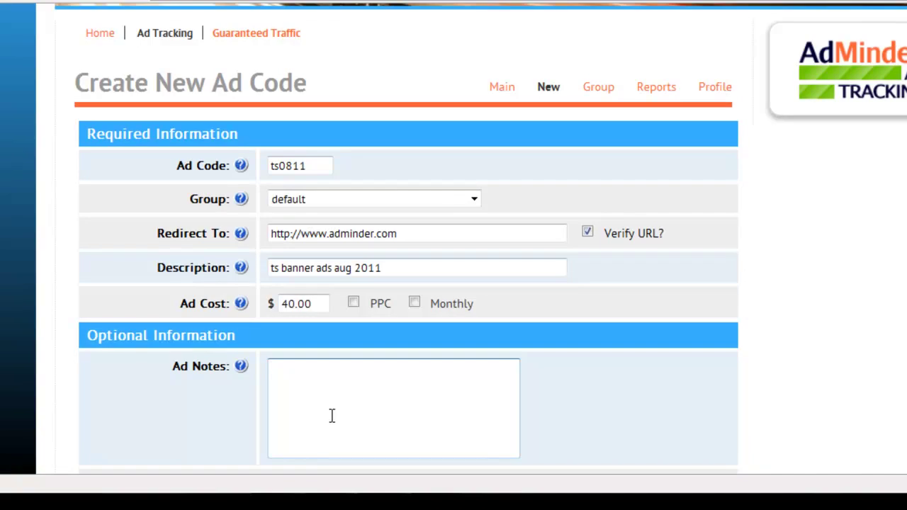
pyautogui.scroll(-2, 331, 416)
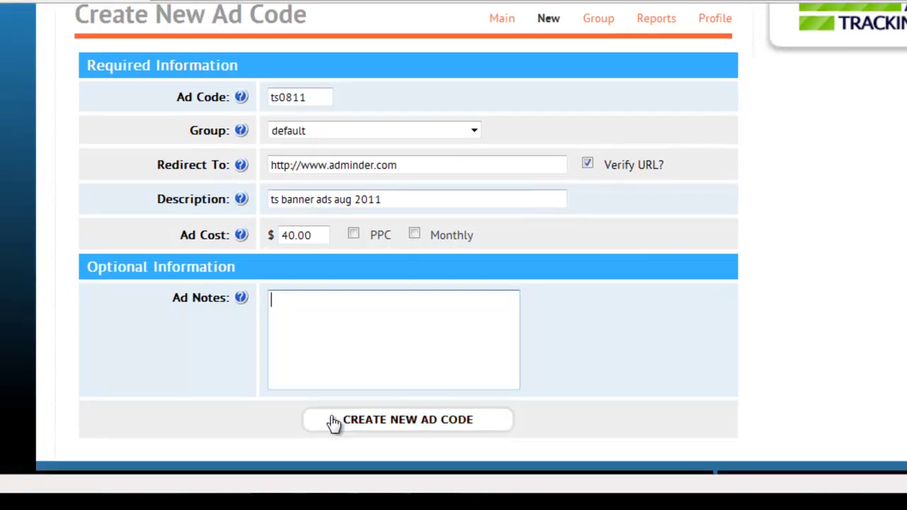
pyautogui.click(383, 426)
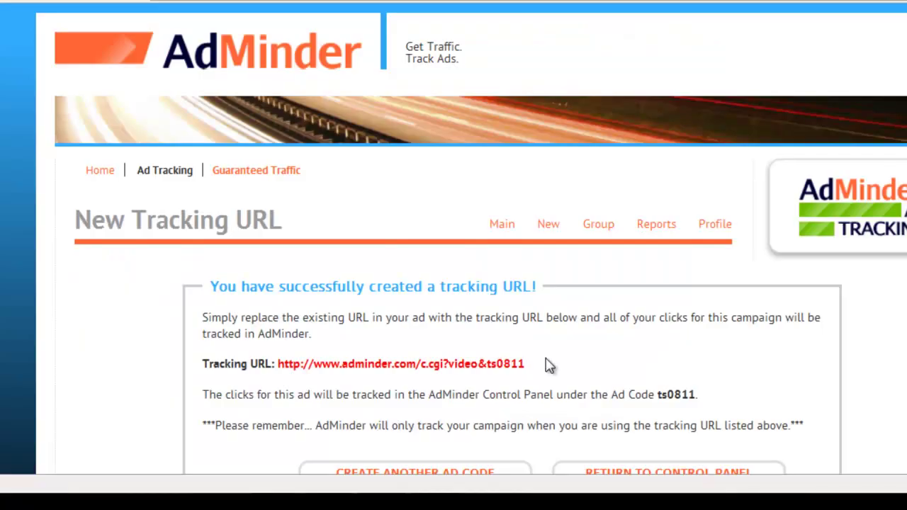
# Select the new ts0811 tracking URL so it can be copied.
pyautogui.moveTo(539, 365); pyautogui.dragTo(278, 365)
pyautogui.hotkey('ctrl', 'c')
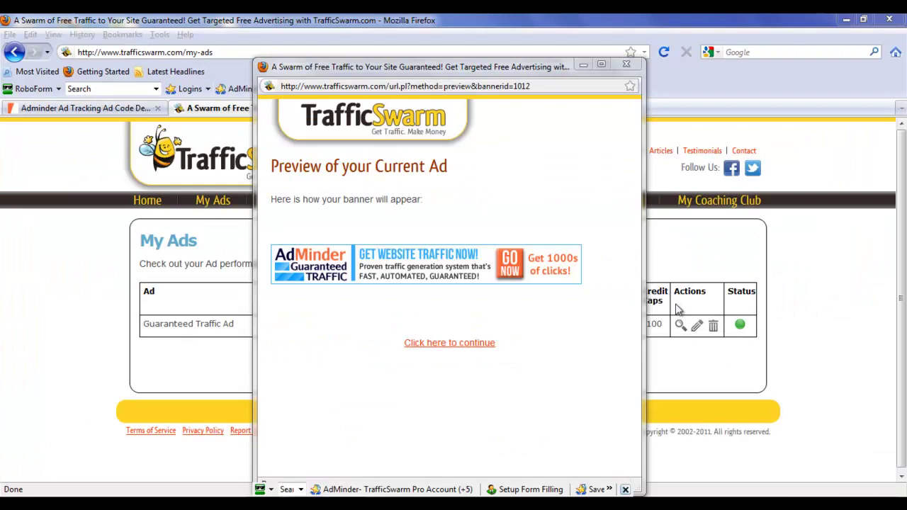
# Replace the Guaranteed Traffic Ad banner's URL with the pasted ts0811 tracking URL and update the ad.
pyautogui.click(696, 325)
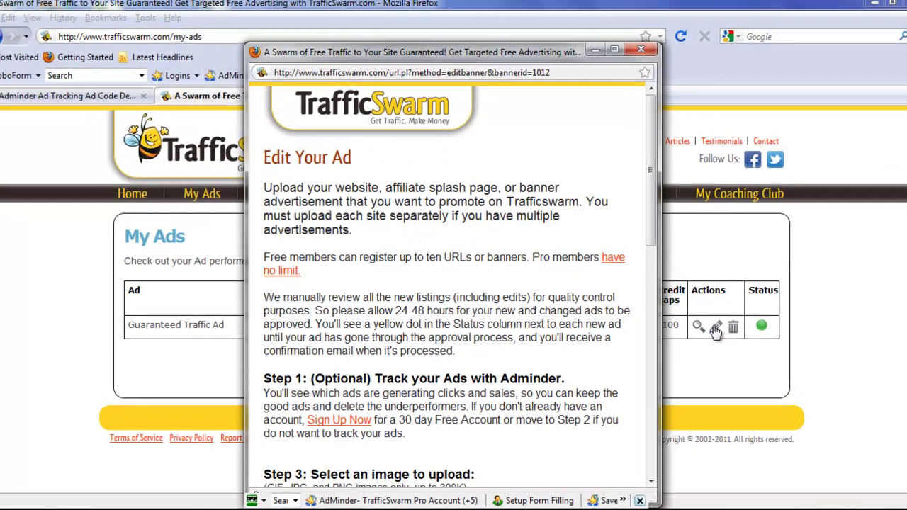
pyautogui.scroll(-7, 547, 354)
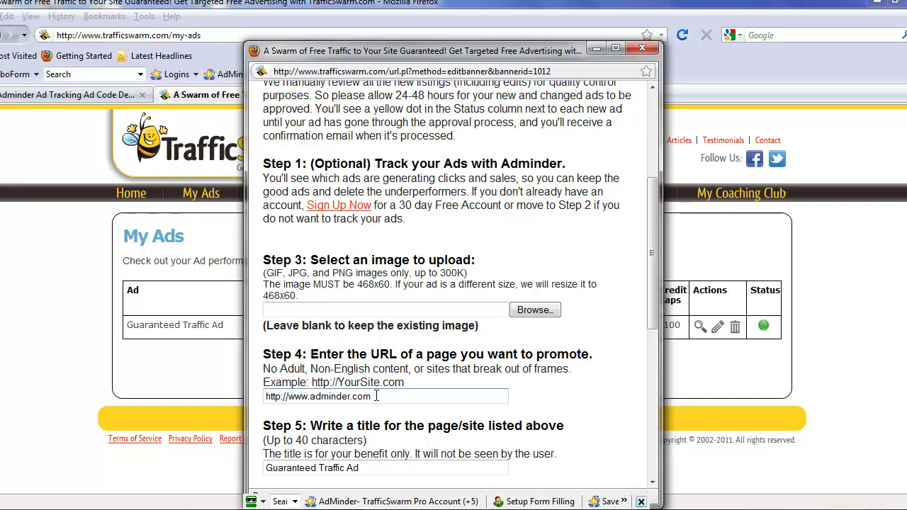
pyautogui.moveTo(374, 396); pyautogui.dragTo(265, 389)
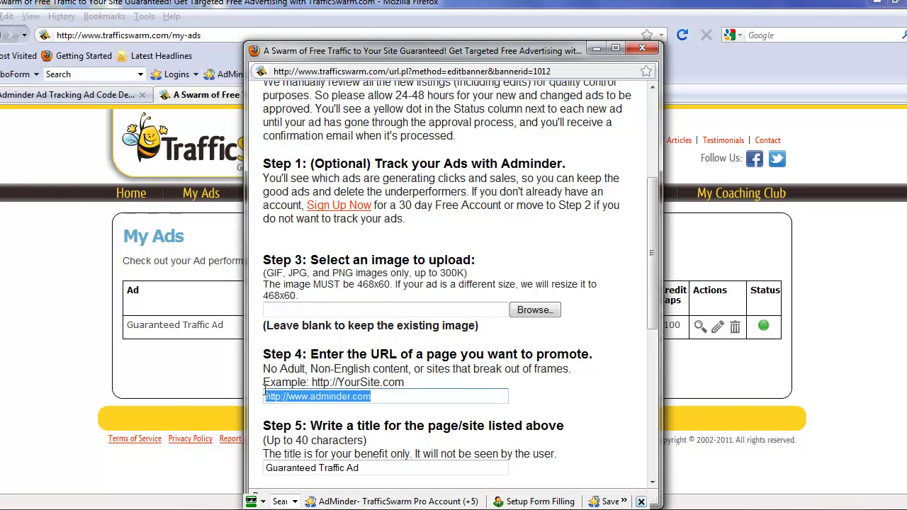
pyautogui.hotkey('ctrl', 'v')
pyautogui.scroll(-8, 581, 411)
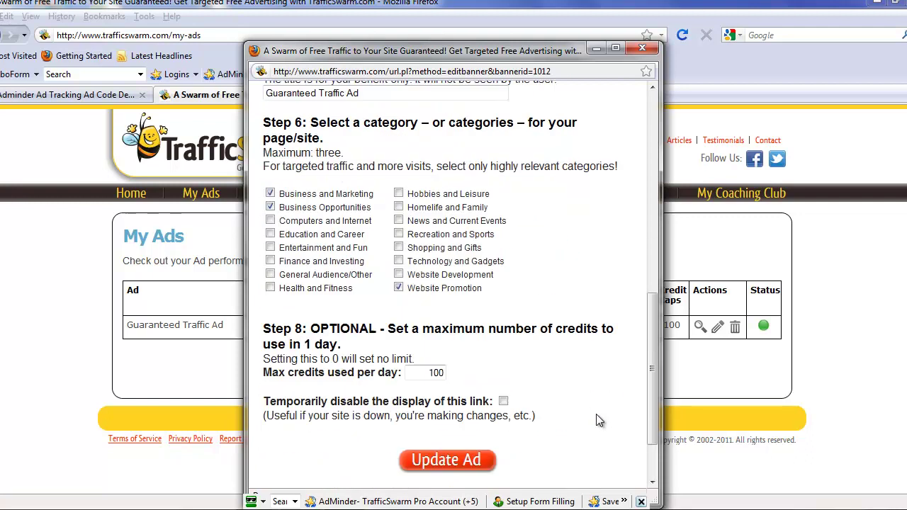
pyautogui.click(472, 461)
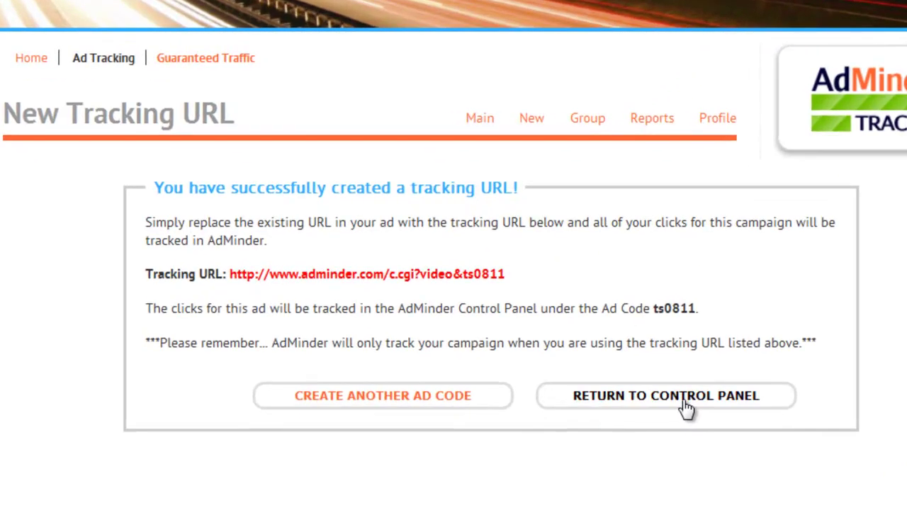
# Return to the Ad Tracking Control Panel, where ts0811 shows 0 clicks, actions and sales.
pyautogui.click(685, 407)
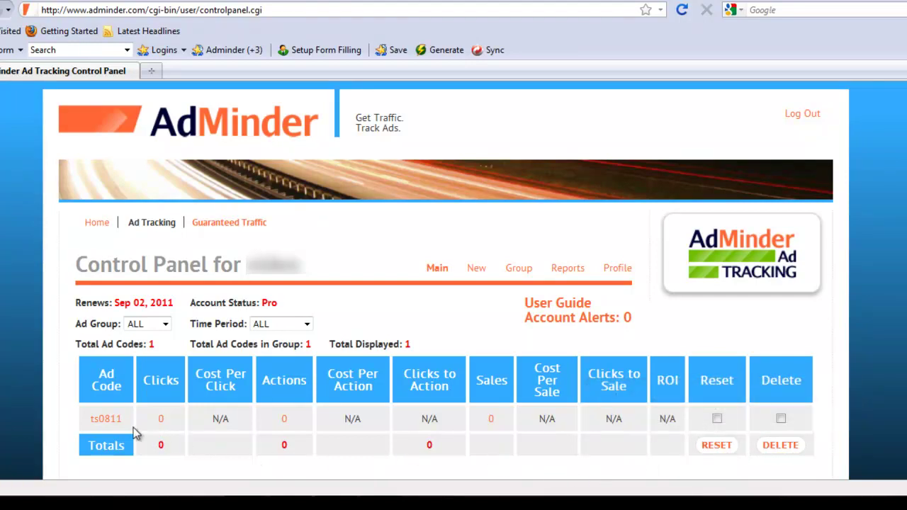
# Open the ts0811 ad code details, then its Sales tracking page with the pixel code.
pyautogui.click(93, 424)
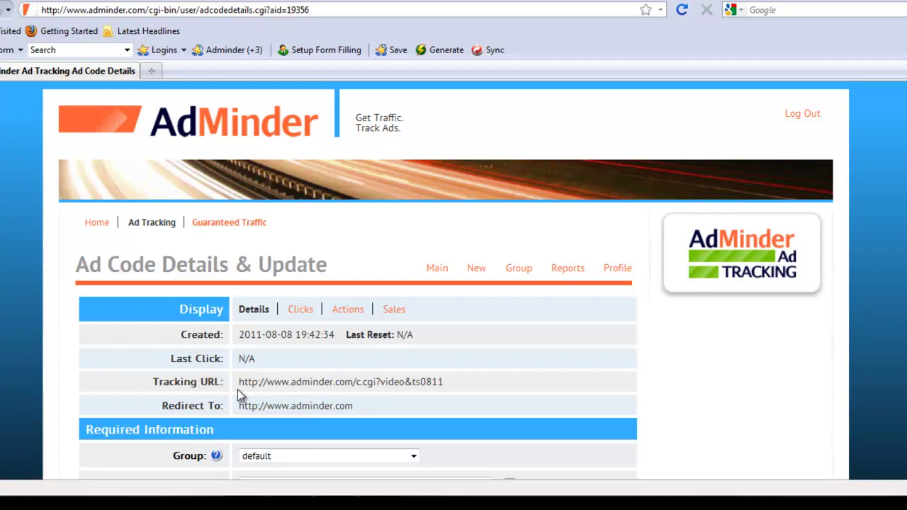
pyautogui.click(394, 310)
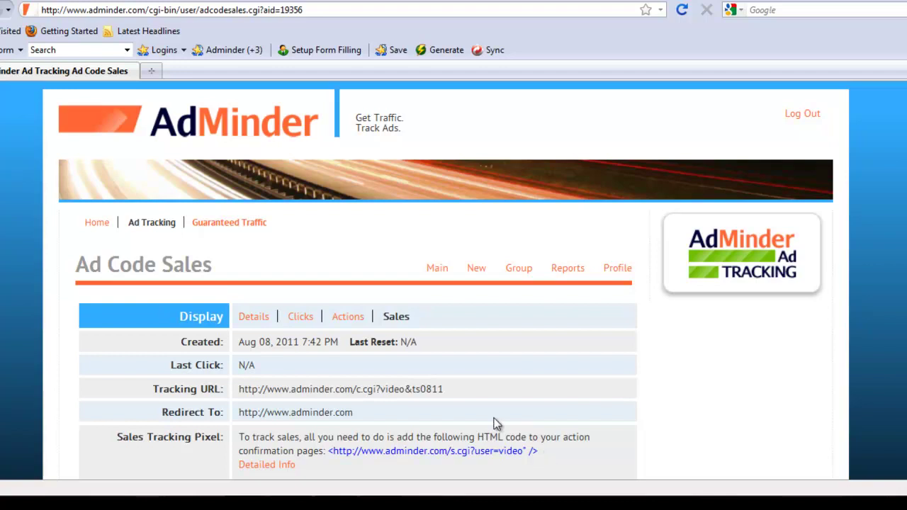
# Show the ts0811 Actions page and scroll down to its table of 0 recorded actions.
pyautogui.click(360, 323)
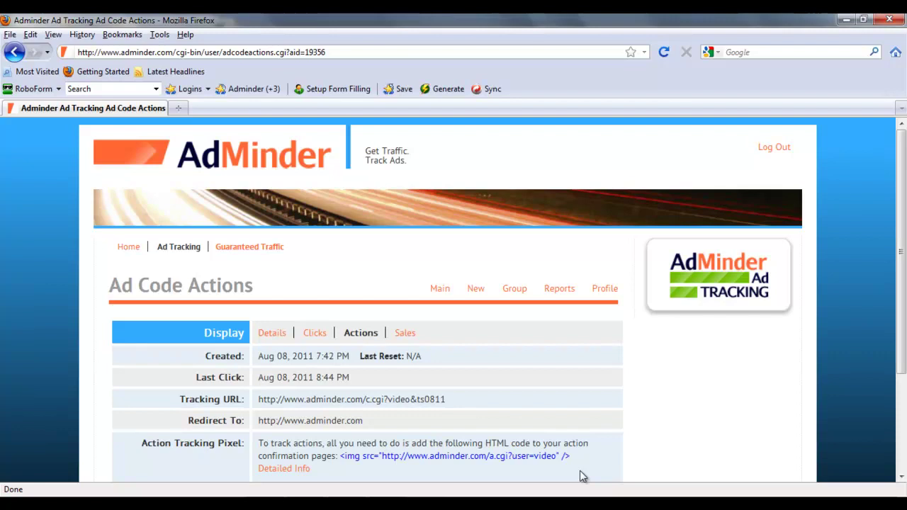
pyautogui.scroll(-3, 579, 476)
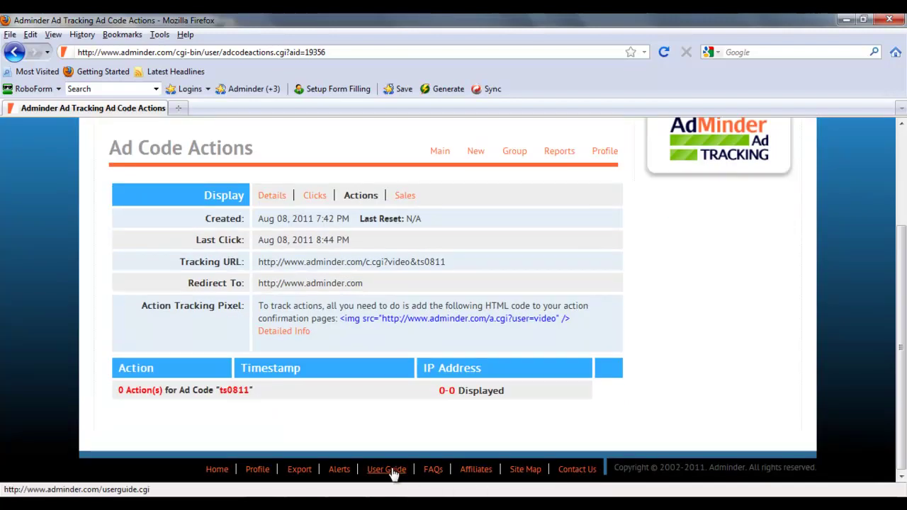